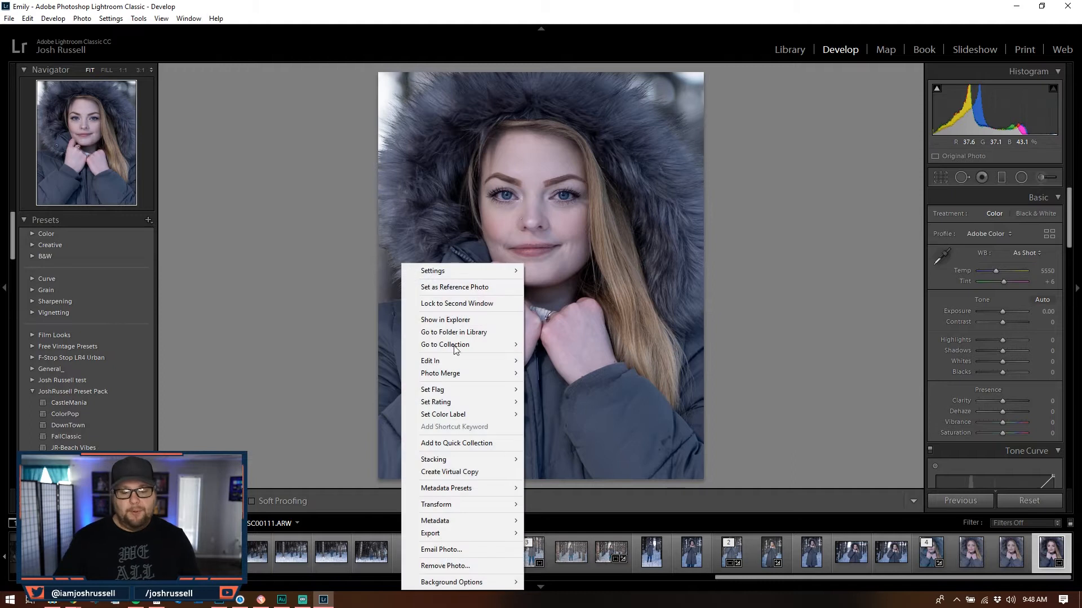
Step: Open the portrait in Adobe Photoshop CC 2019 and duplicate its background as a layer named Edit
{"action": "mouse_move", "coordinate": [497, 366]}
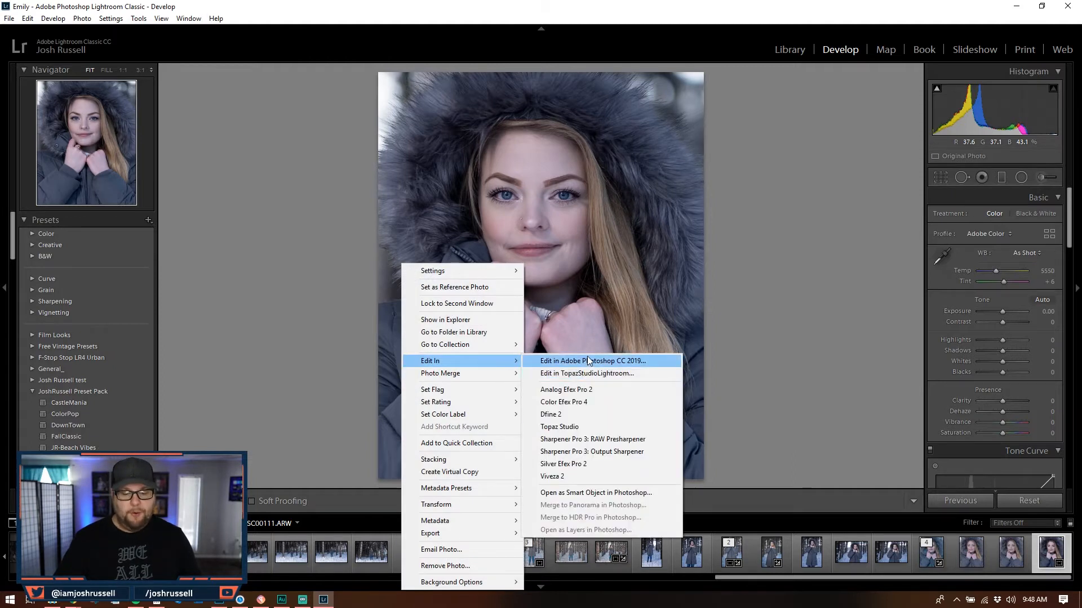
{"action": "left_click", "coordinate": [588, 362]}
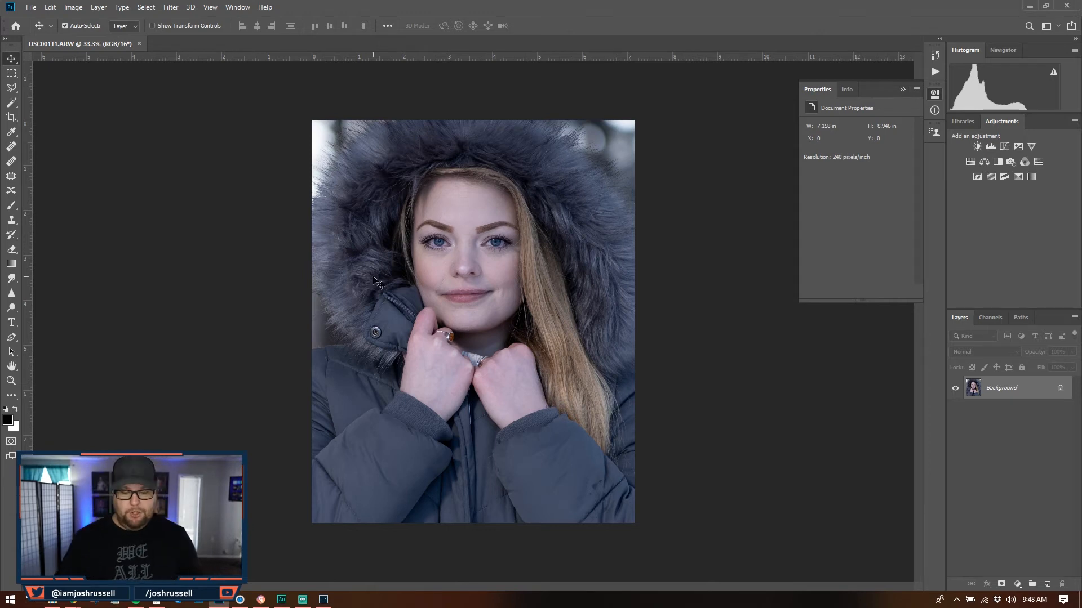
{"action": "key", "text": "ctrl+j"}
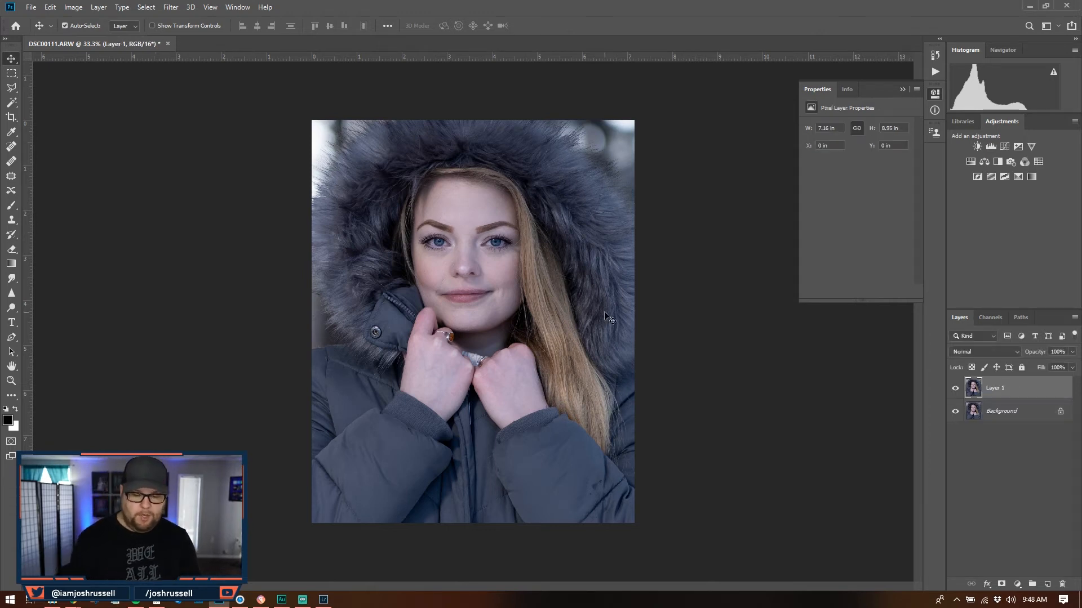
{"action": "double_click", "coordinate": [995, 388]}
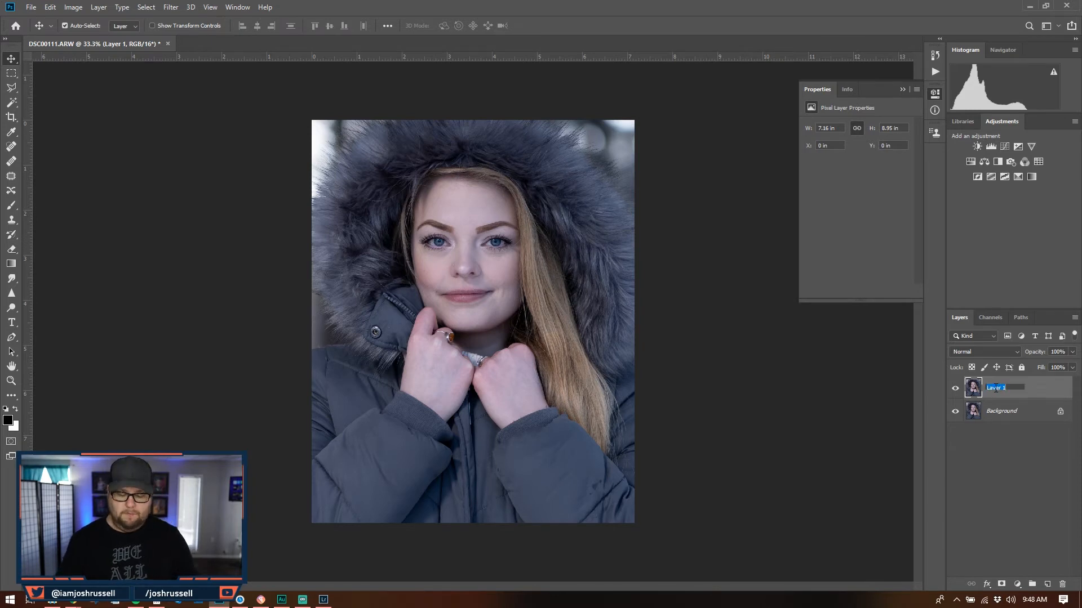
{"action": "type", "text": "Edit"}
{"action": "key", "text": "Return"}
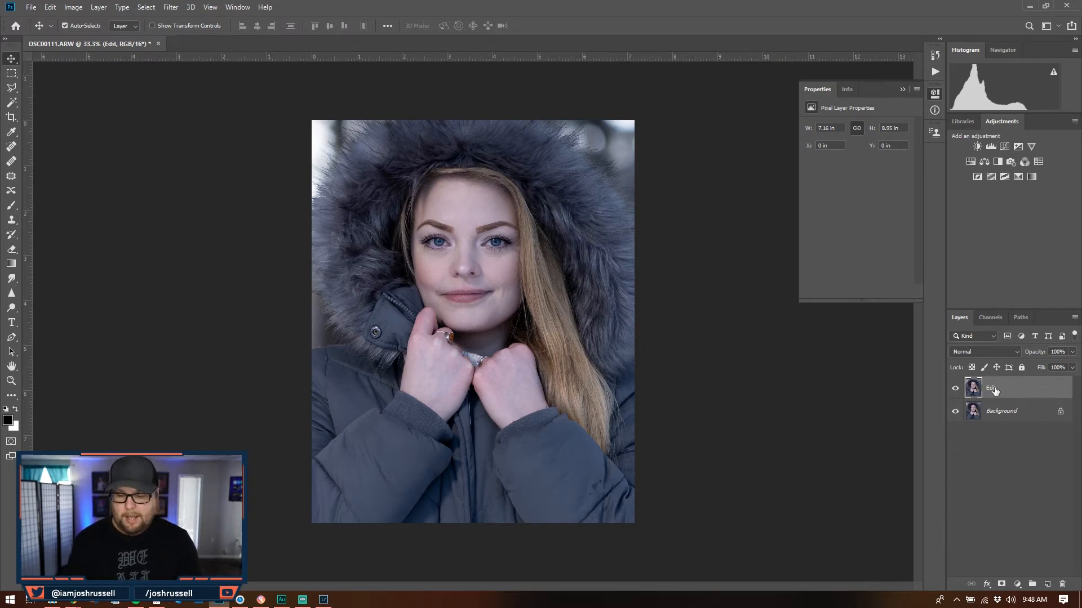
Step: Duplicate the Edit layer as a separate layer for the eye retouching
{"action": "left_click", "coordinate": [715, 353]}
{"action": "key", "text": "ctrl+1"}
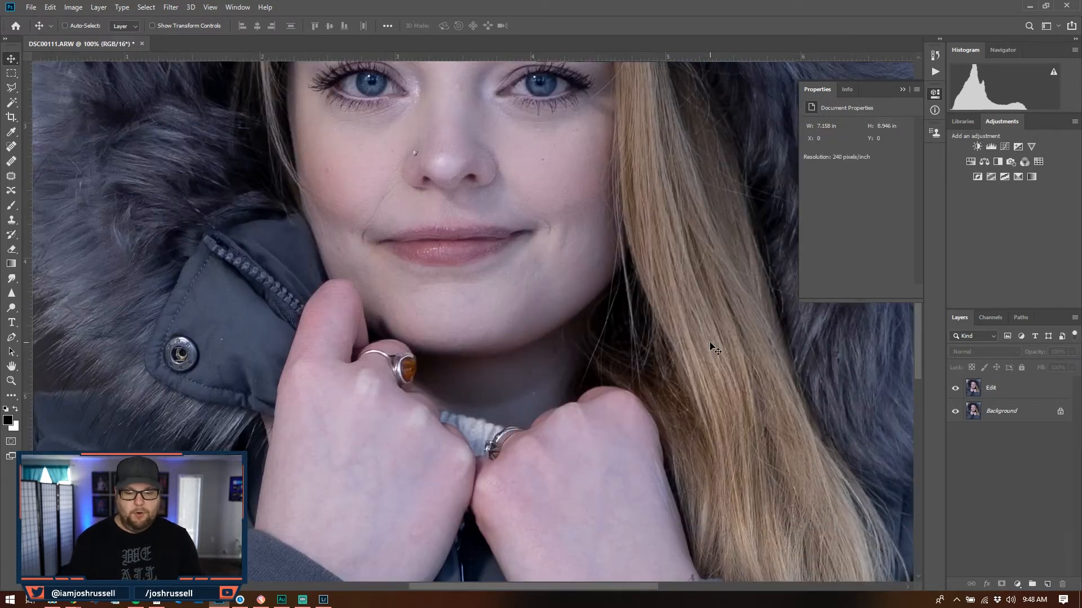
{"action": "left_click_drag", "start_coordinate": [500, 140], "coordinate": [536, 368]}
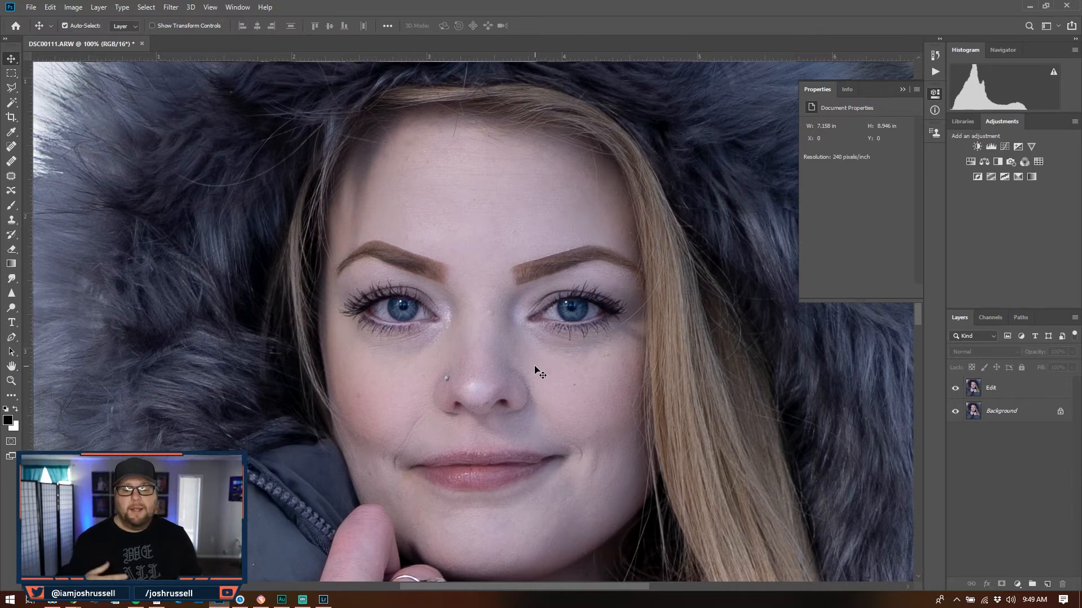
{"action": "left_click", "coordinate": [1030, 387]}
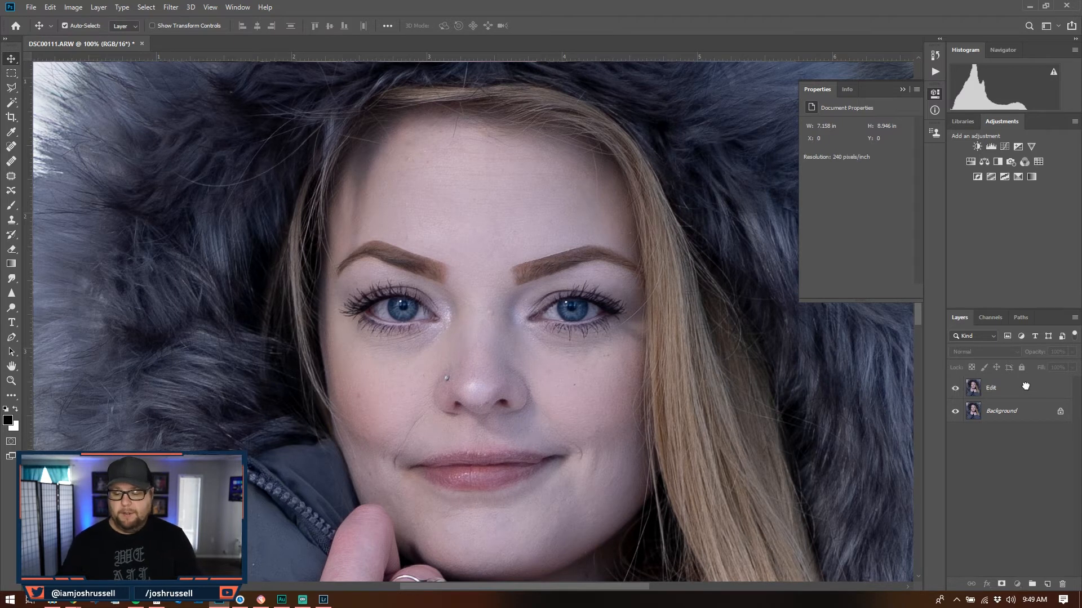
{"action": "key", "text": "ctrl+j"}
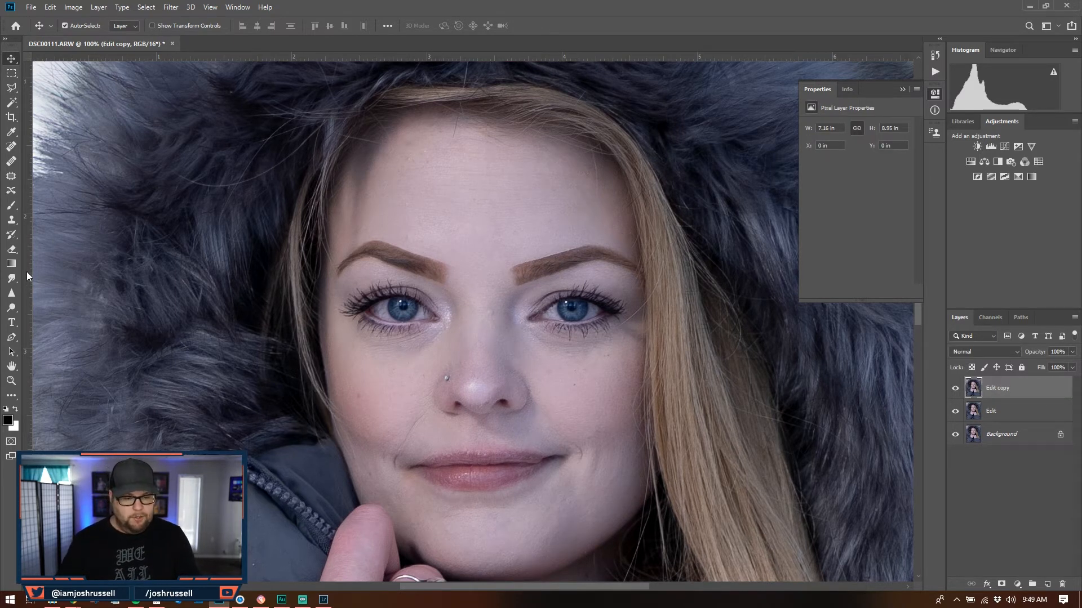
Step: Sharpen both irises on the duplicated layer with the Sharpen tool at 43% strength
{"action": "left_click", "coordinate": [11, 295]}
{"action": "key", "text": "ctrl+plus"}
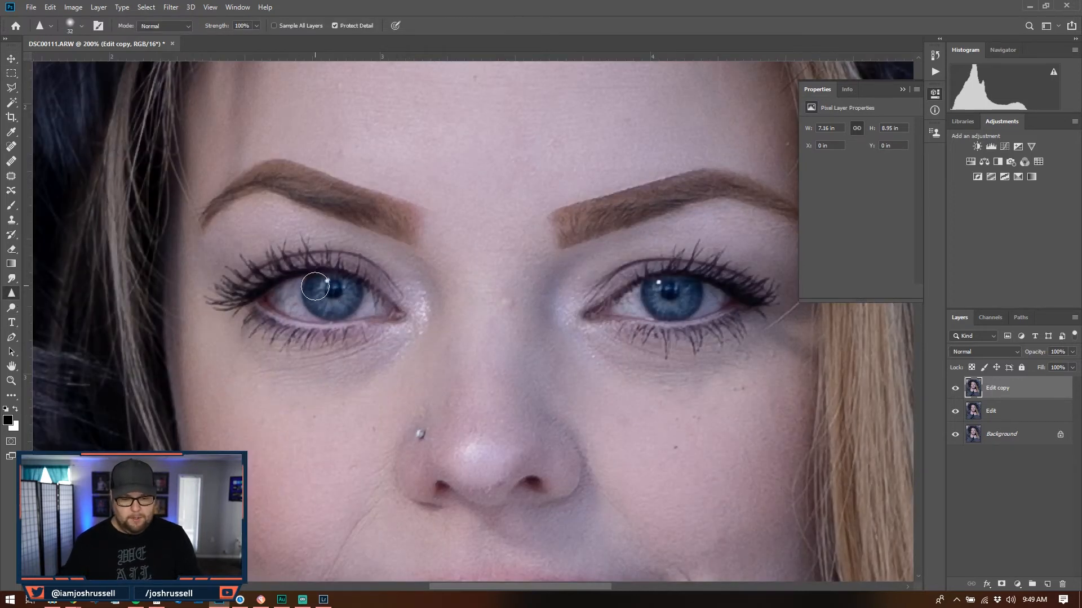
{"action": "left_click", "coordinate": [256, 26]}
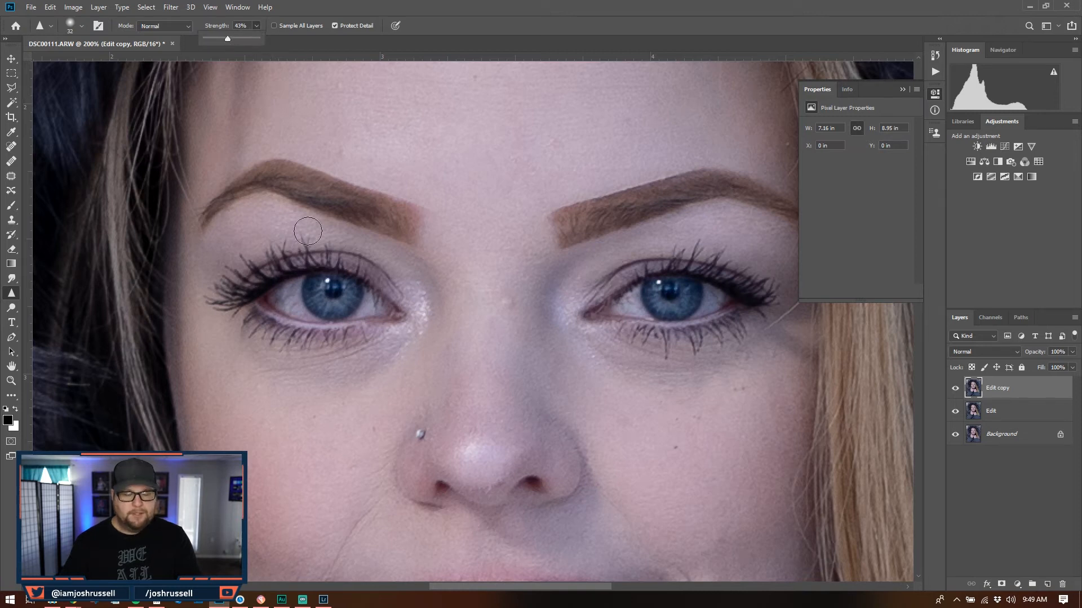
{"action": "mouse_move", "coordinate": [315, 298]}
{"action": "left_mouse_down"}
{"action": "mouse_move", "coordinate": [350, 292]}
{"action": "mouse_move", "coordinate": [312, 295]}
{"action": "mouse_move", "coordinate": [339, 295]}
{"action": "mouse_move", "coordinate": [321, 300]}
{"action": "mouse_move", "coordinate": [326, 313]}
{"action": "mouse_move", "coordinate": [351, 295]}
{"action": "left_mouse_up"}
{"action": "left_click_drag", "start_coordinate": [669, 302], "coordinate": [669, 304]}
{"action": "key", "text": "ctrl+minus"}
{"action": "key", "text": "ctrl+minus"}
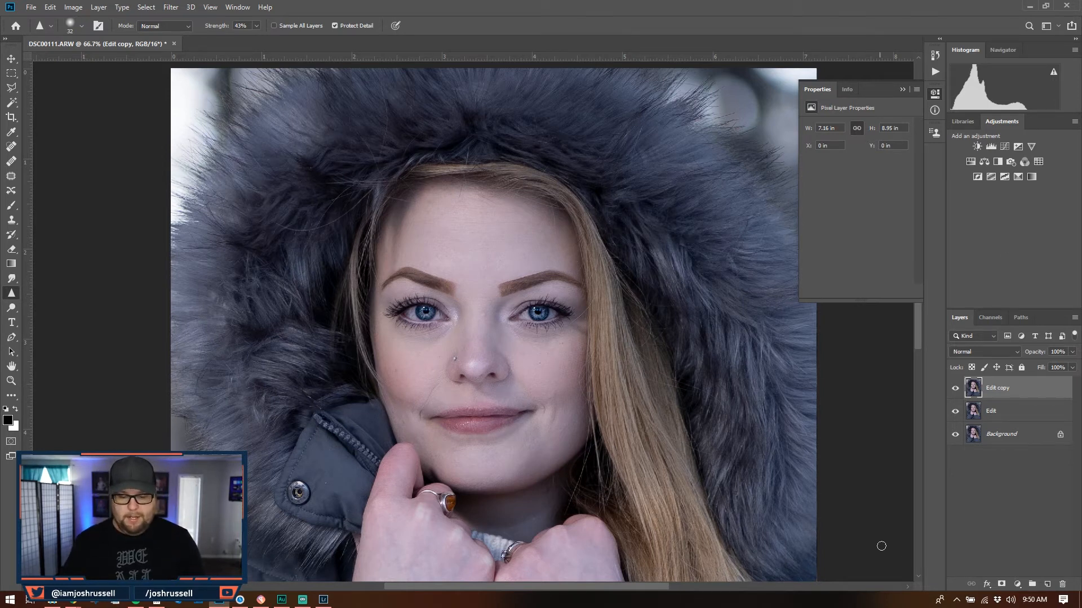
{"action": "key", "text": "ctrl+1"}
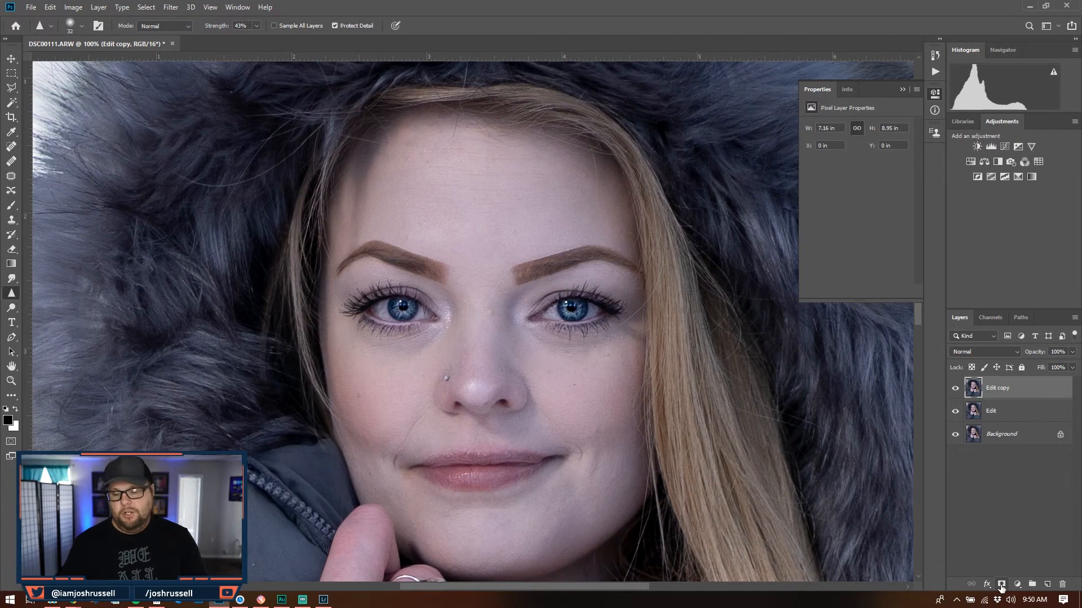
Step: Hide the sharpened copy behind a black layer mask and reveal both irises by painting white on the mask
{"action": "left_click", "coordinate": [1000, 585], "text": "alt"}
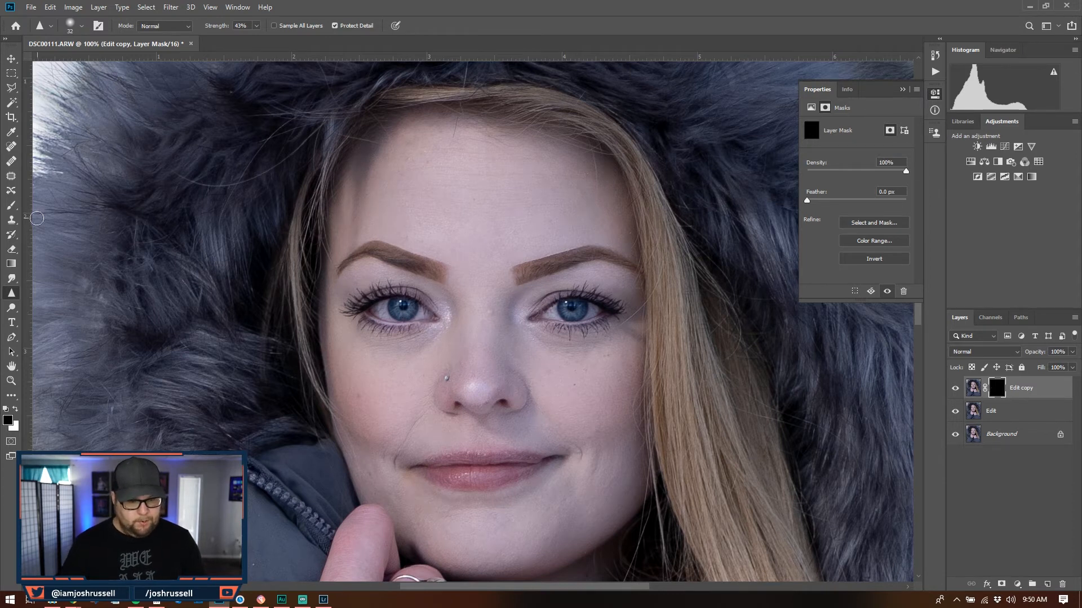
{"action": "left_click", "coordinate": [11, 205]}
{"action": "left_click_drag", "start_coordinate": [408, 299], "coordinate": [348, 316]}
{"action": "key", "text": "x"}
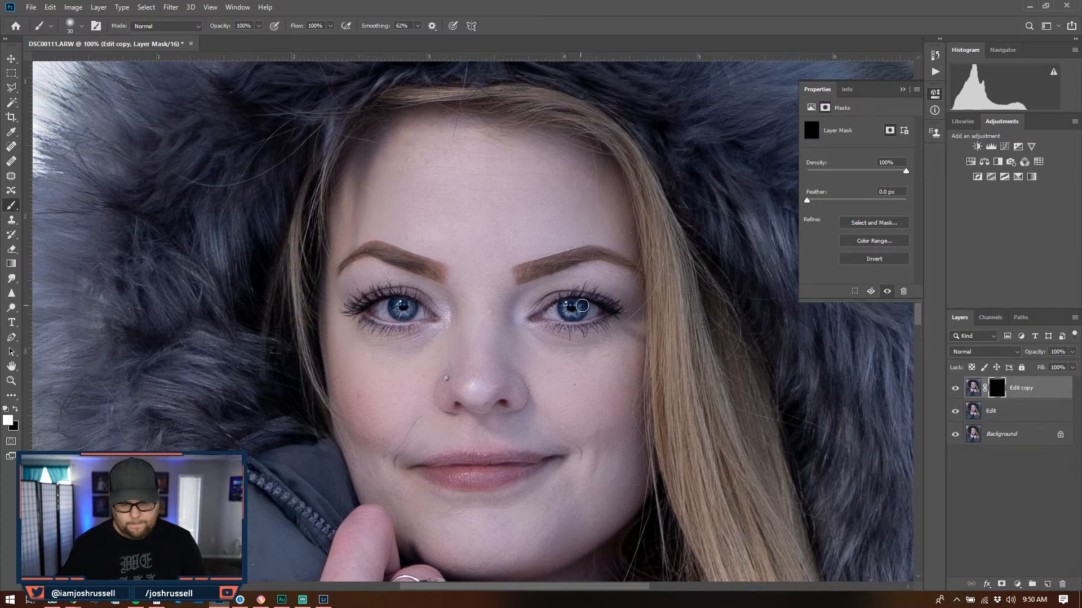
Step: Add a Hue/Saturation adjustment clipped to the masked eye layer, with hue -26, saturation +49 and lightness -6
{"action": "left_click", "coordinate": [971, 163]}
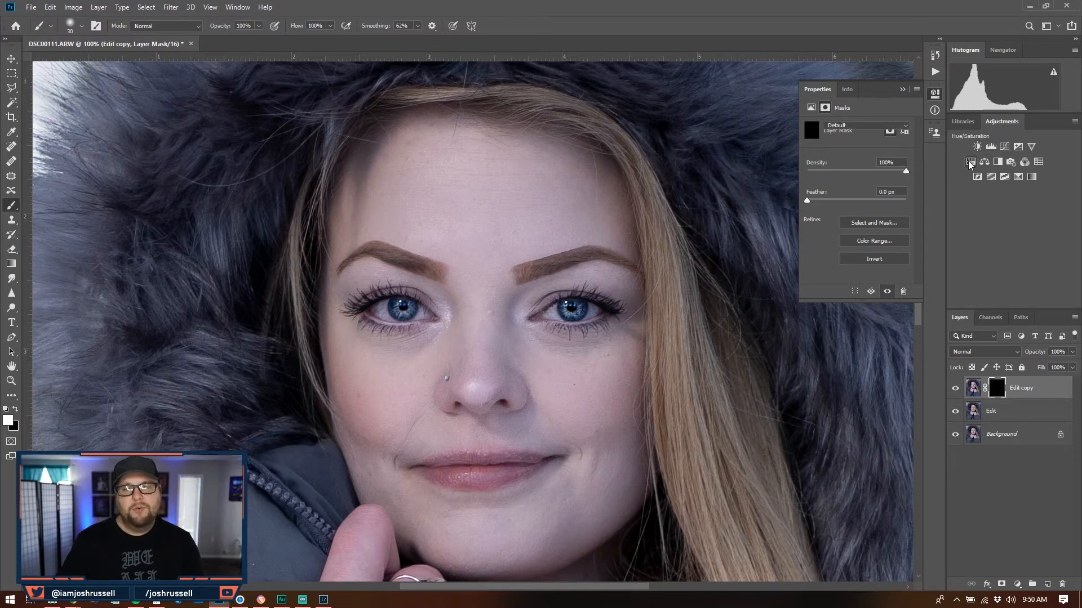
{"action": "left_click", "coordinate": [839, 292]}
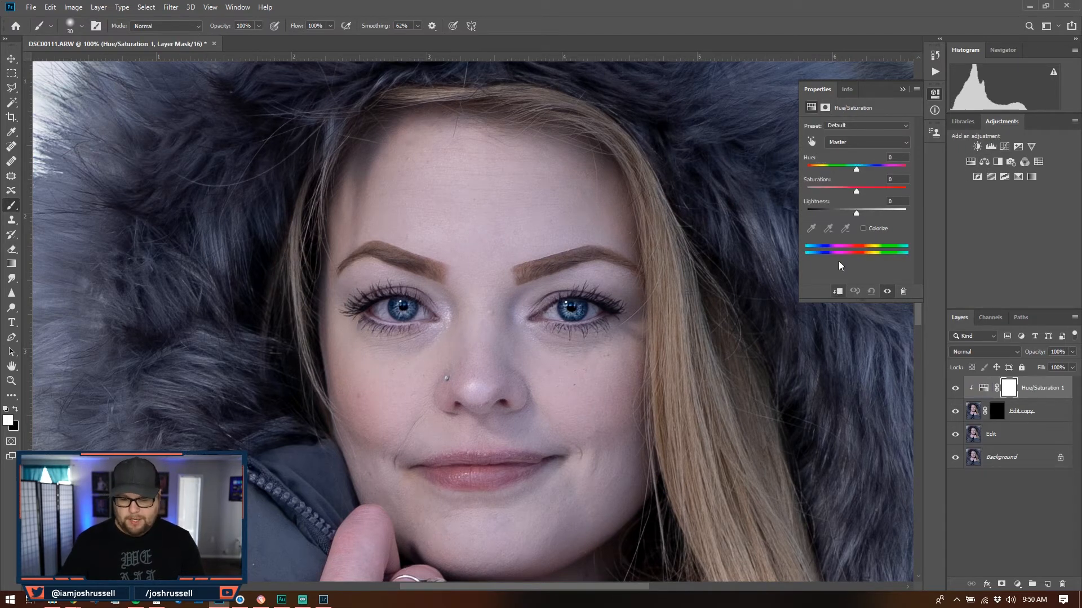
{"action": "left_click_drag", "start_coordinate": [858, 191], "coordinate": [862, 168]}
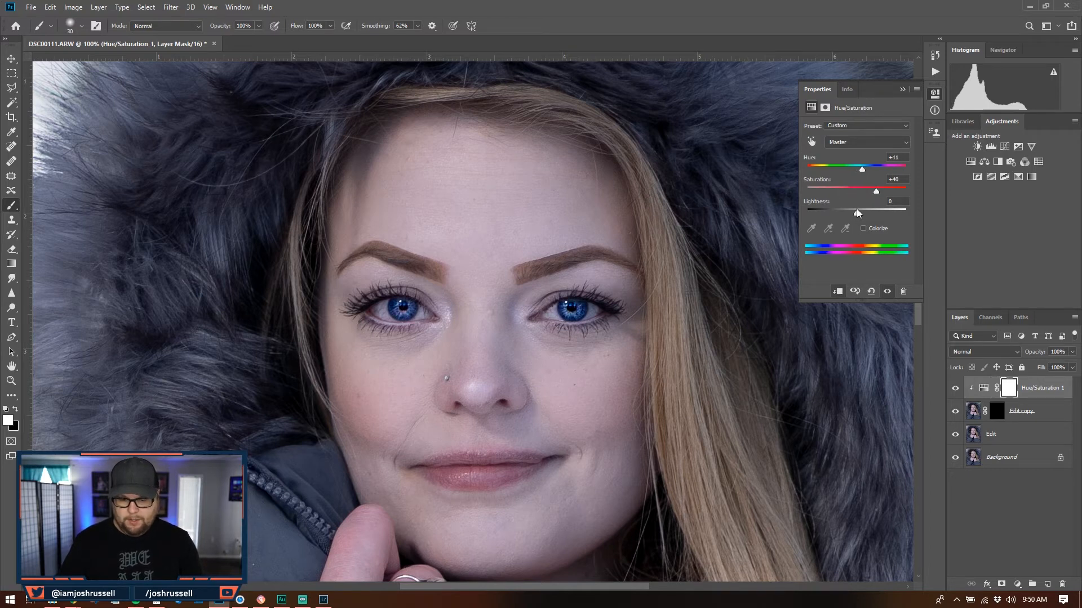
{"action": "left_click_drag", "start_coordinate": [854, 211], "coordinate": [853, 212]}
{"action": "left_click_drag", "start_coordinate": [862, 168], "coordinate": [880, 172]}
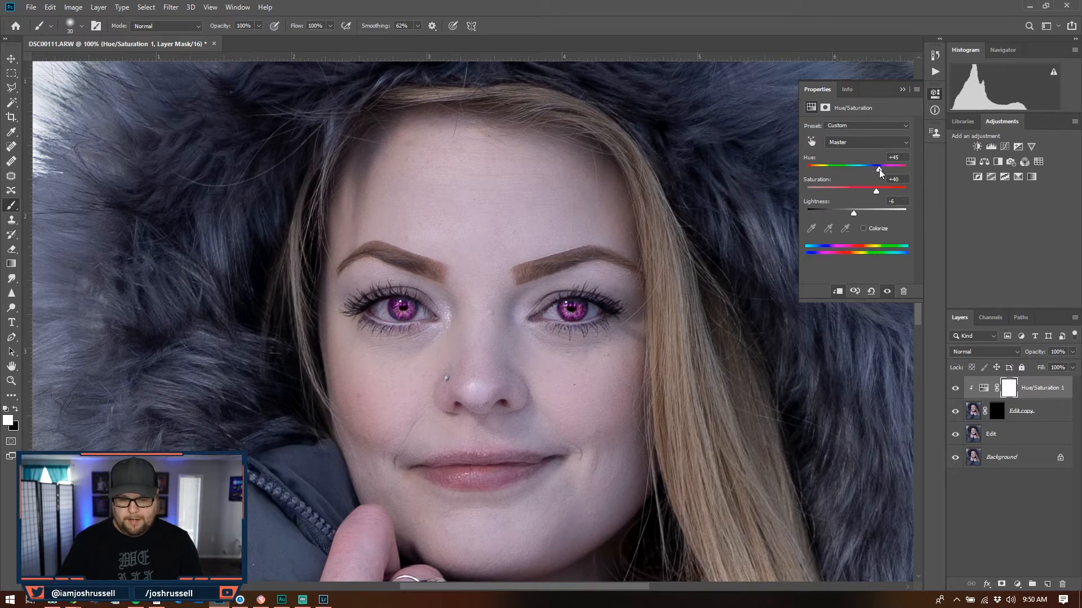
{"action": "key", "text": "ctrl+minus"}
{"action": "key", "text": "ctrl+minus"}
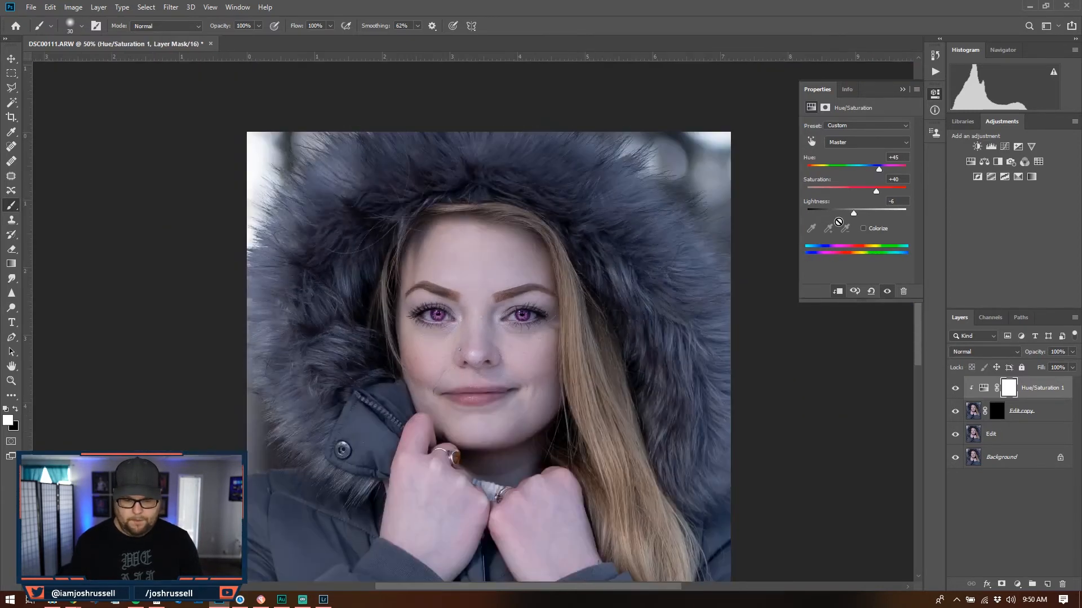
{"action": "left_click_drag", "start_coordinate": [878, 168], "coordinate": [843, 168]}
{"action": "left_click_drag", "start_coordinate": [876, 191], "coordinate": [880, 190]}
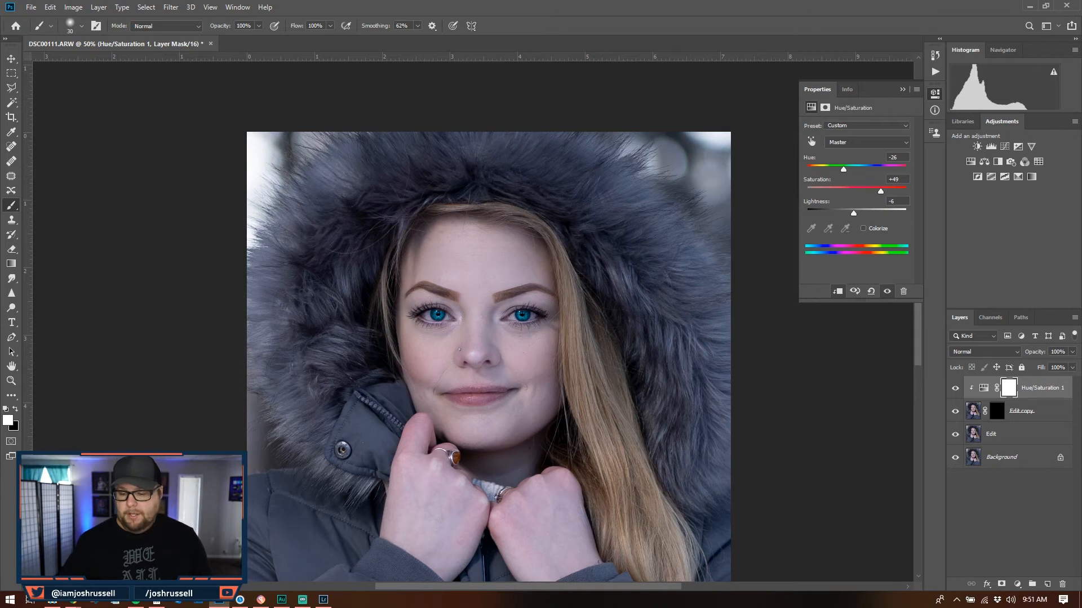
Step: Remove the Hue/Saturation adjustment and the masked Edit copy layer
{"action": "left_click", "coordinate": [1047, 414]}
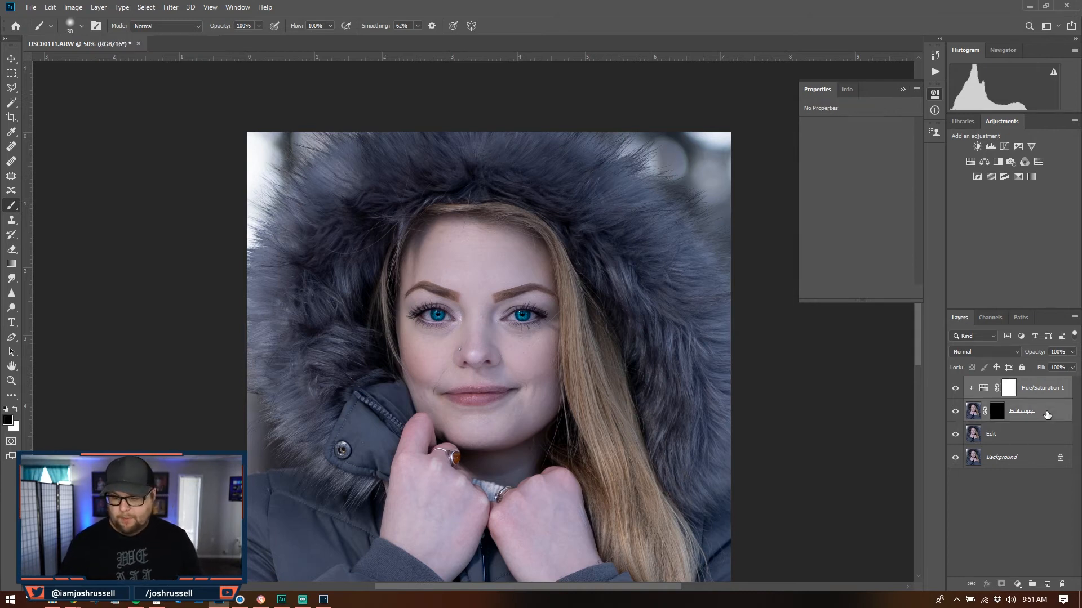
{"action": "key", "text": "ctrl+e"}
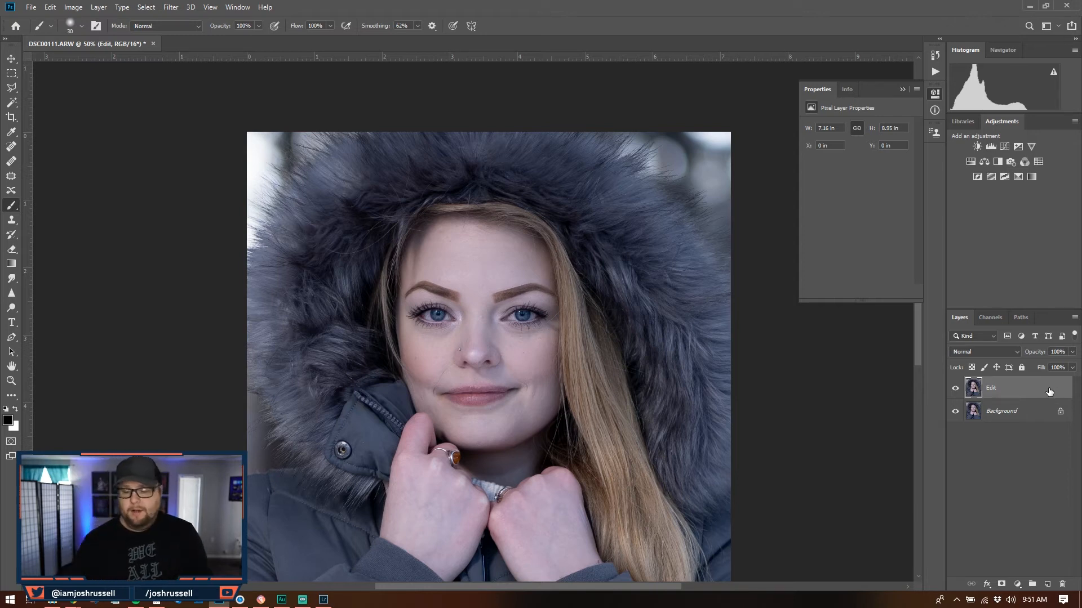
Step: Duplicate the Edit layer twice, naming the lower copy Blur and the upper copy Texture
{"action": "key", "text": "ctrl+j"}
{"action": "key", "text": "ctrl+j"}
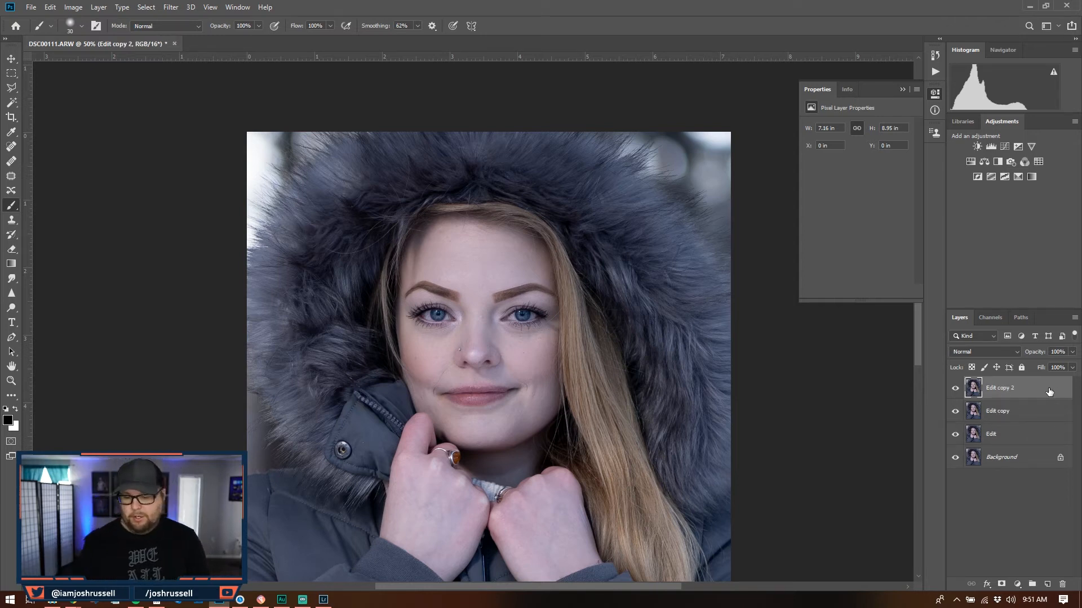
{"action": "double_click", "coordinate": [992, 414]}
{"action": "type", "text": "Blur"}
{"action": "key", "text": "Return"}
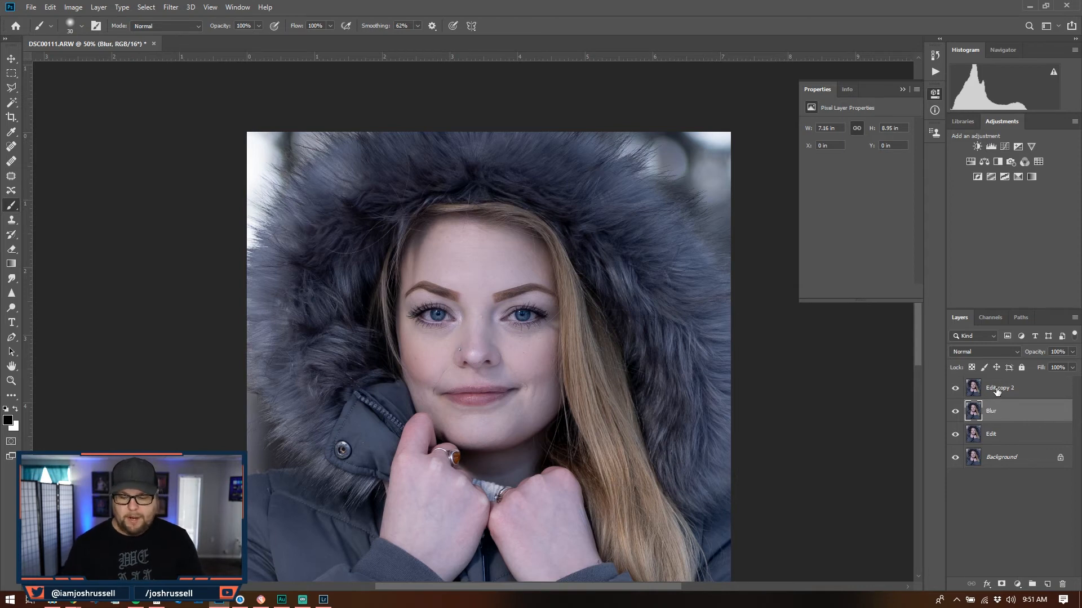
{"action": "double_click", "coordinate": [997, 389]}
{"action": "type", "text": "Texture"}
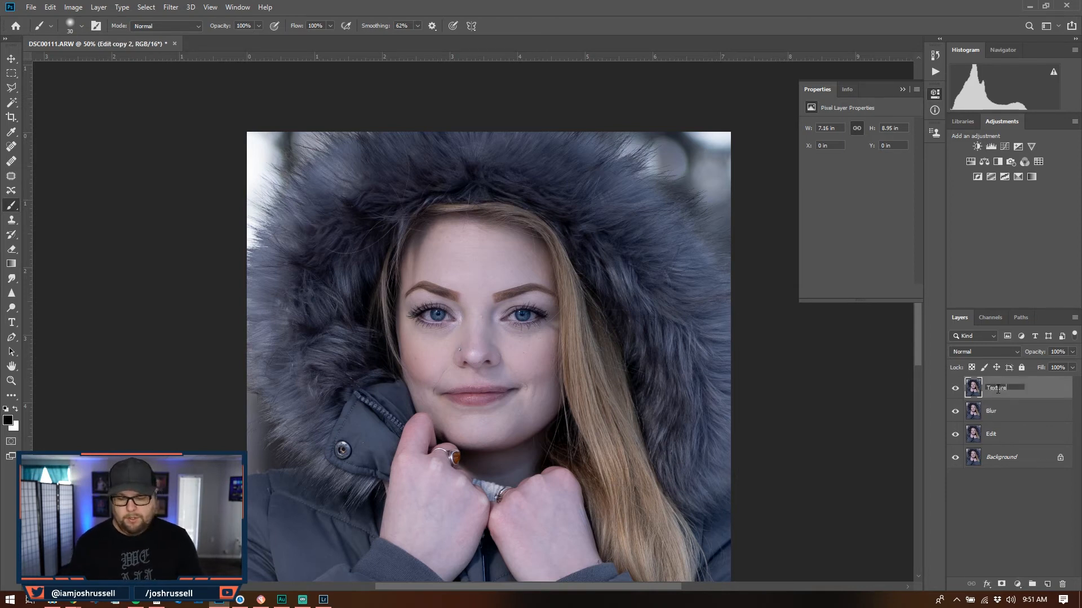
{"action": "key", "text": "Return"}
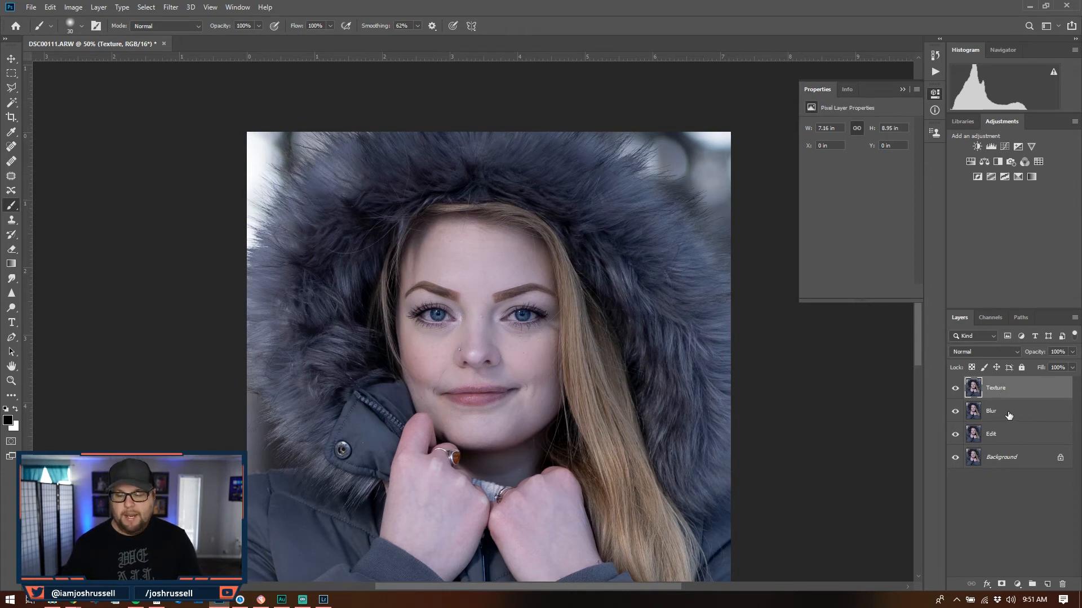
Step: Hide the Texture layer and apply a Gaussian Blur with a 5-pixel radius to the Blur layer
{"action": "left_click", "coordinate": [955, 388]}
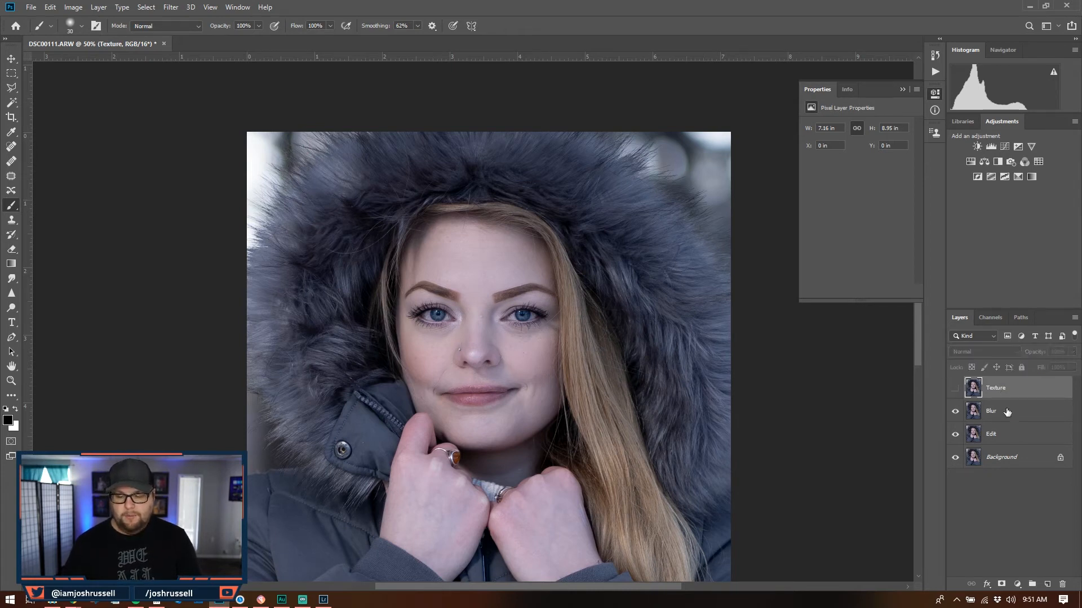
{"action": "left_click", "coordinate": [1008, 414]}
{"action": "left_click", "coordinate": [153, 6]}
{"action": "mouse_move", "coordinate": [171, 7]}
{"action": "mouse_move", "coordinate": [248, 134]}
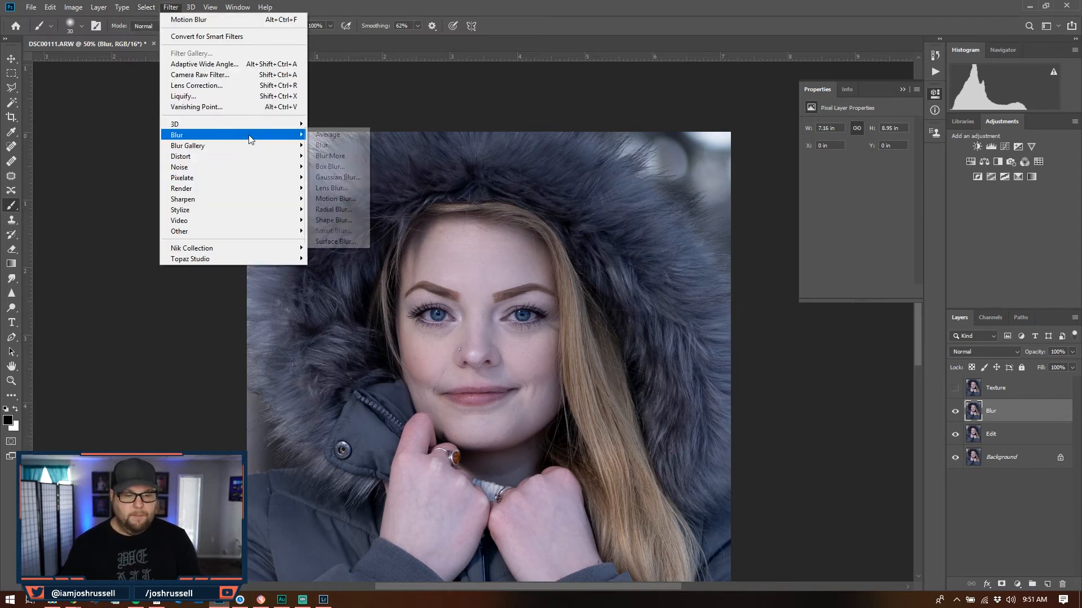
{"action": "left_click", "coordinate": [350, 178]}
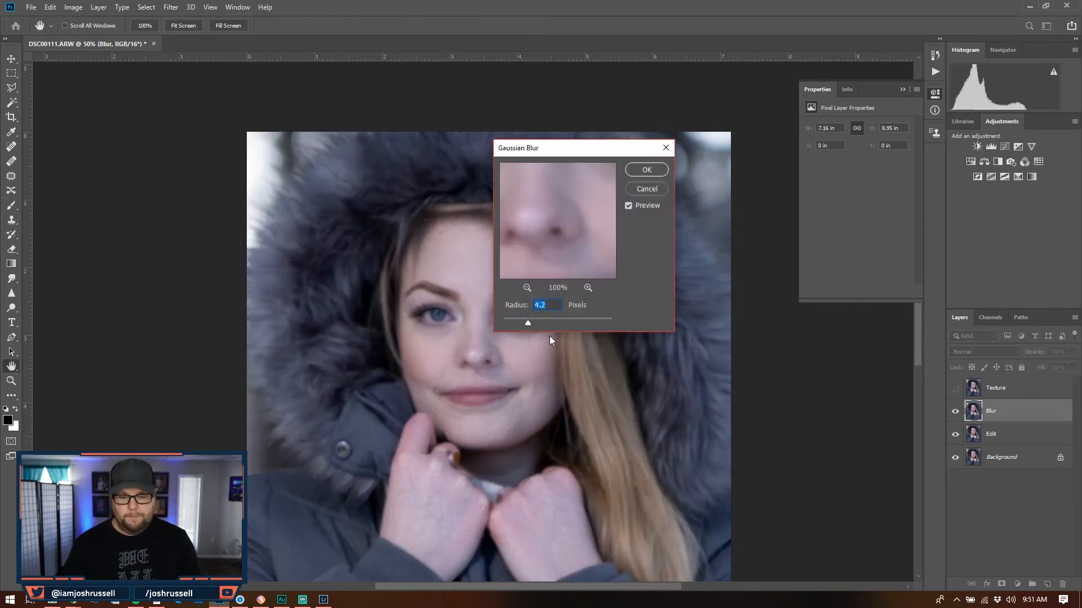
{"action": "type", "text": "5"}
{"action": "key", "text": "Return"}
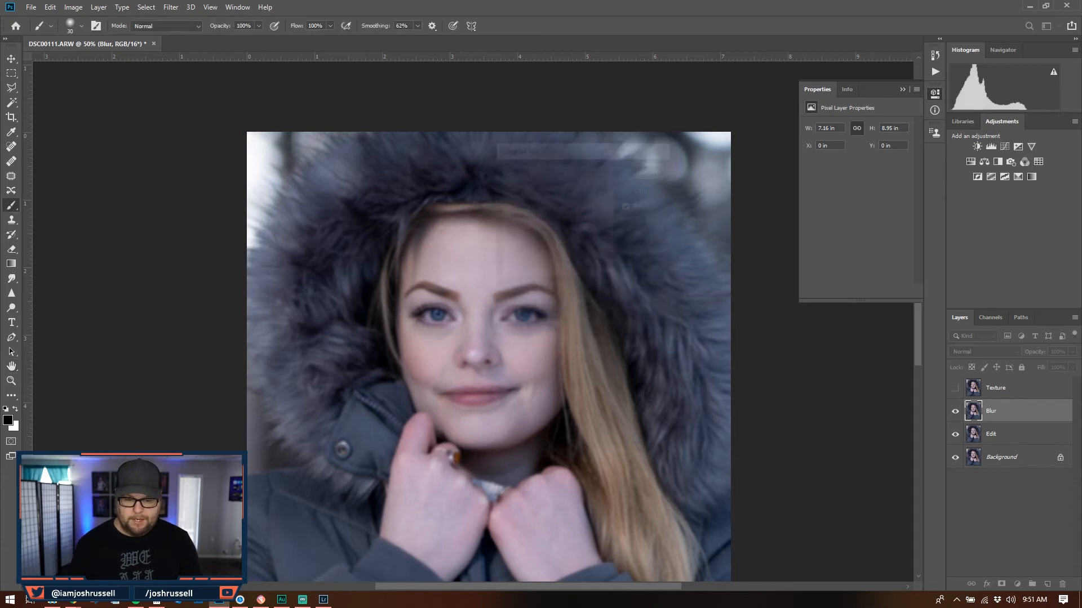
Step: Show the Texture layer and use Apply Image on it with the Blur layer's inverted RGB channel, Add blending and scale 2
{"action": "left_click", "coordinate": [73, 7]}
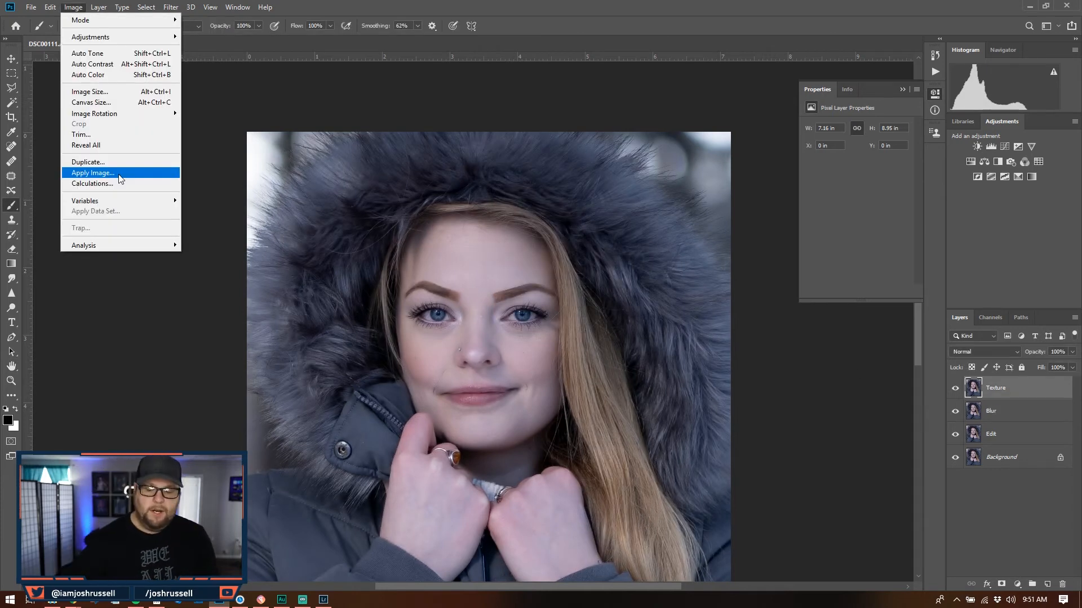
{"action": "left_click", "coordinate": [119, 175]}
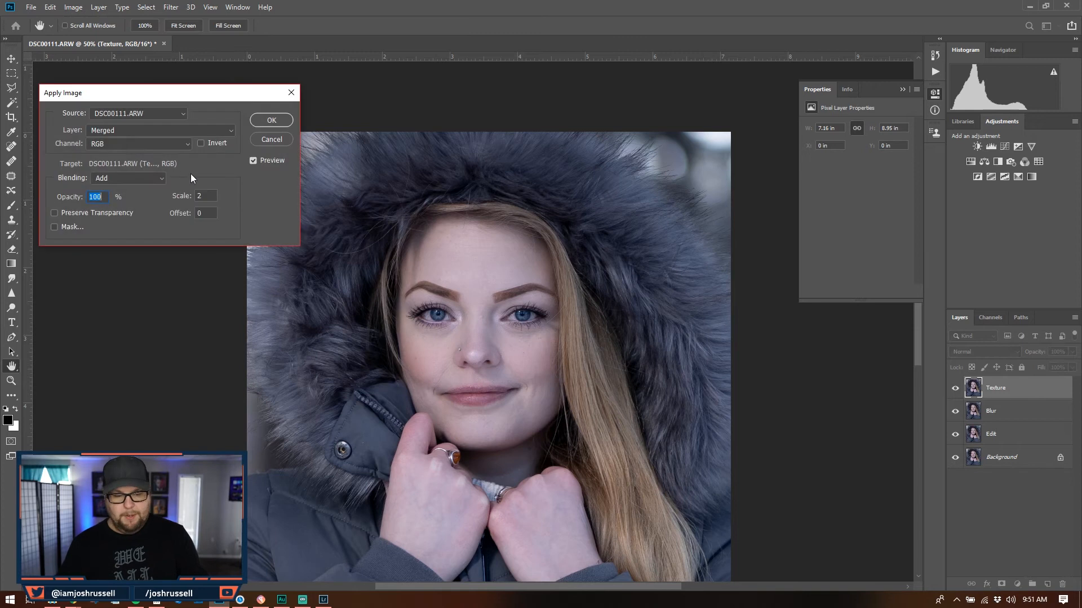
{"action": "left_click", "coordinate": [180, 131]}
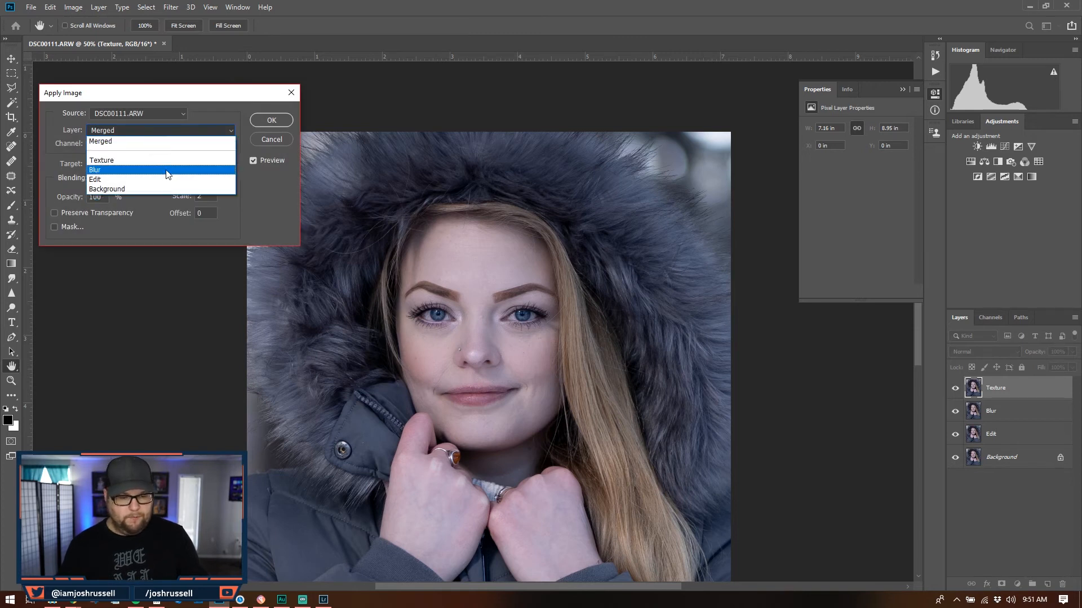
{"action": "left_click", "coordinate": [155, 172]}
{"action": "left_click", "coordinate": [154, 143]}
{"action": "left_click", "coordinate": [161, 141]}
{"action": "left_click", "coordinate": [200, 143]}
{"action": "left_click", "coordinate": [270, 120]}
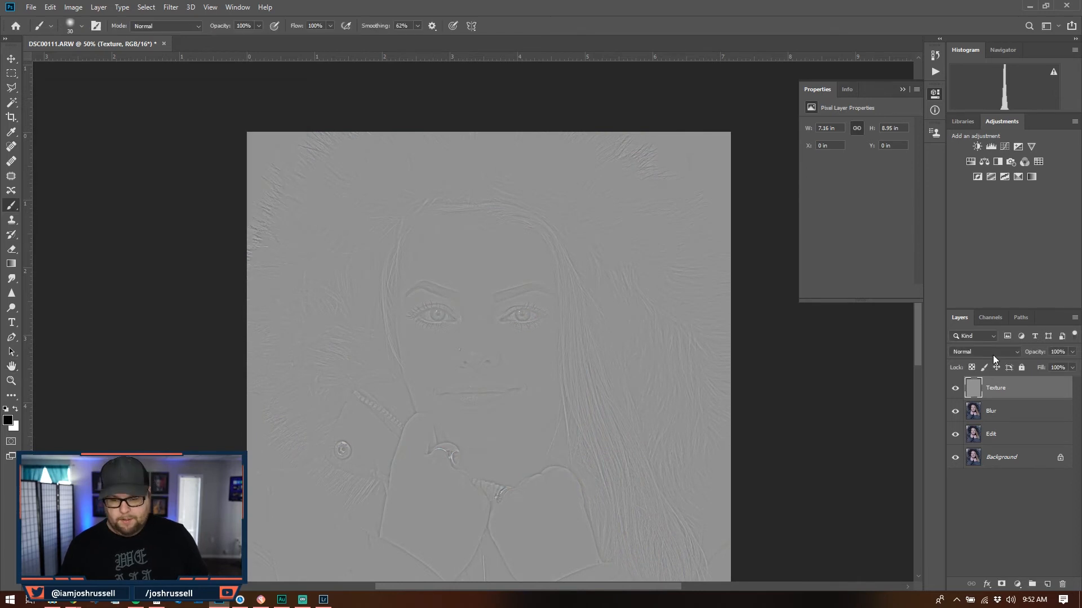
Step: Change the Texture layer's blend mode to Linear Light
{"action": "left_click", "coordinate": [992, 355]}
{"action": "left_click", "coordinate": [987, 482]}
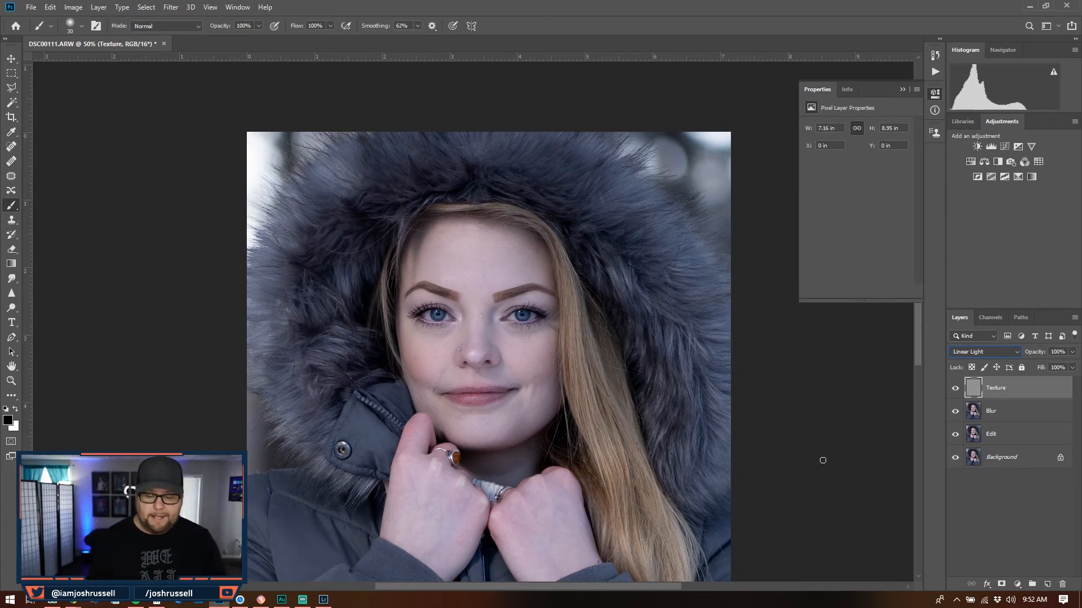
Step: Select a rectangular area around both eyes and eyebrows on the Texture layer and copy it to a new layer
{"action": "key", "text": "ctrl+plus"}
{"action": "key", "text": "ctrl+plus"}
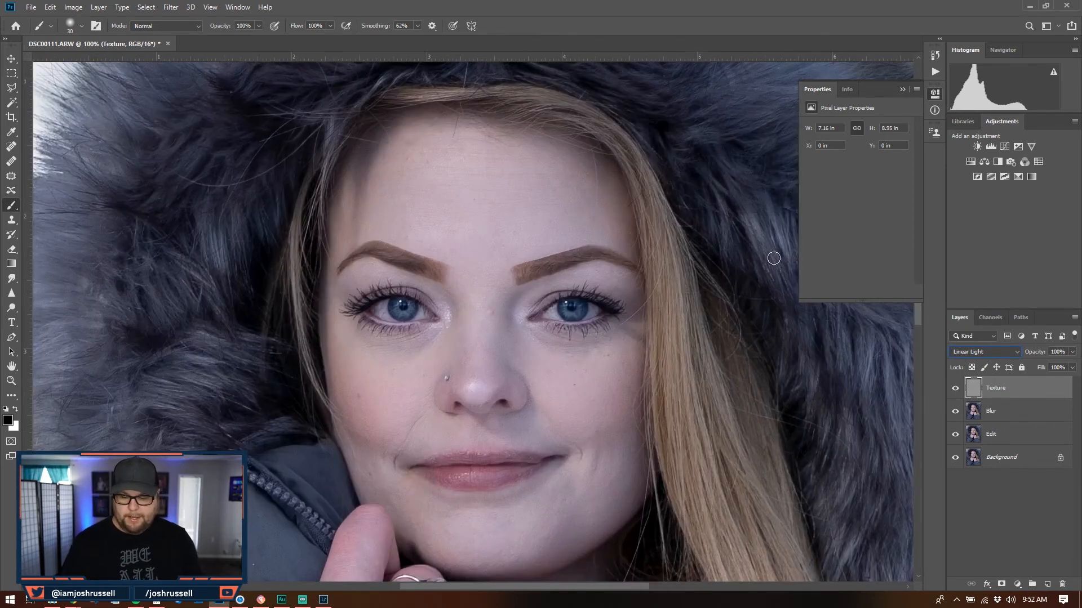
{"action": "left_click", "coordinate": [11, 74]}
{"action": "left_click_drag", "start_coordinate": [306, 240], "coordinate": [652, 371]}
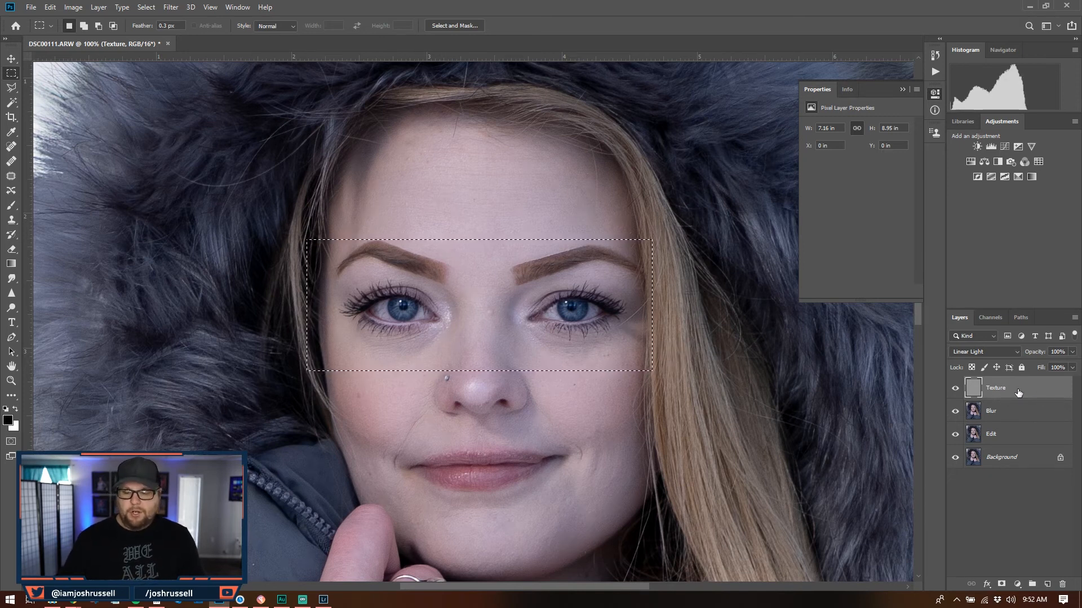
{"action": "key", "text": "ctrl+j"}
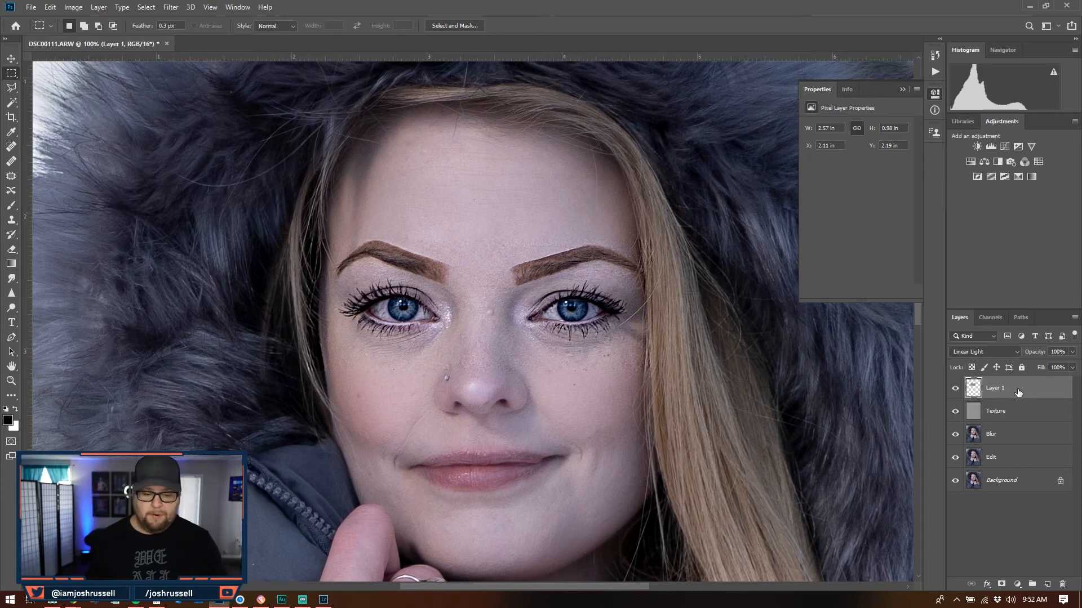
Step: Add a black mask to the copied eye layer and paint white over both irises to reveal the extra texture
{"action": "left_click", "coordinate": [1002, 586], "text": "alt"}
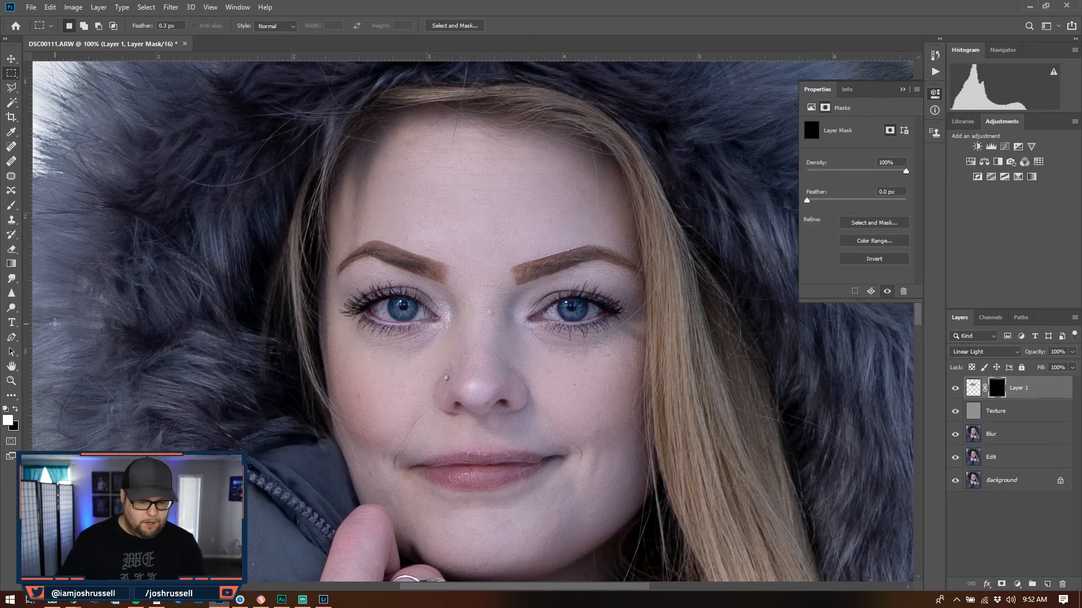
{"action": "key", "text": "ctrl+plus"}
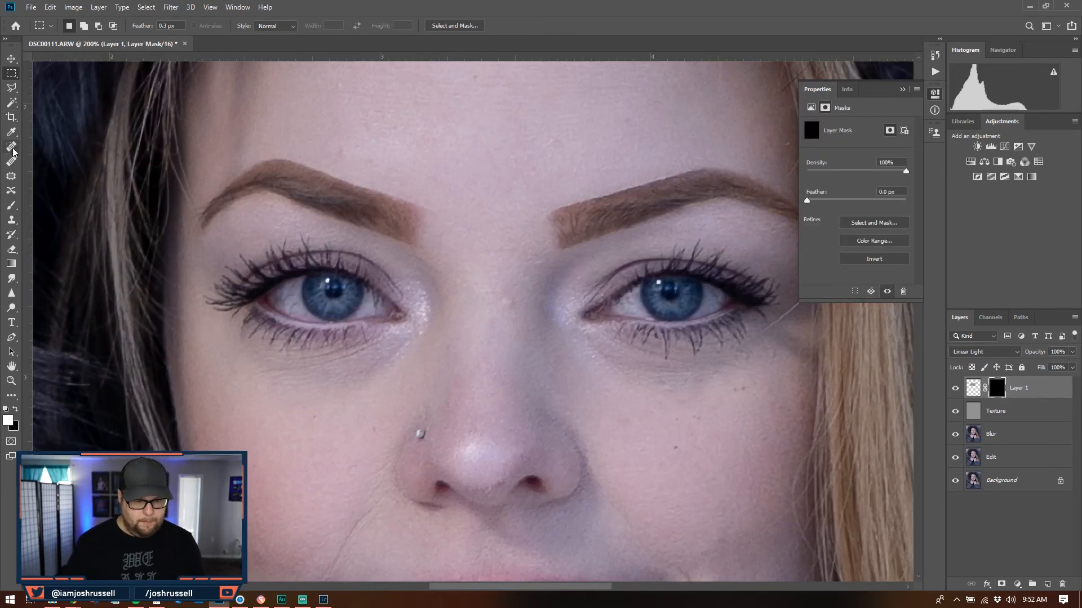
{"action": "left_click", "coordinate": [11, 207]}
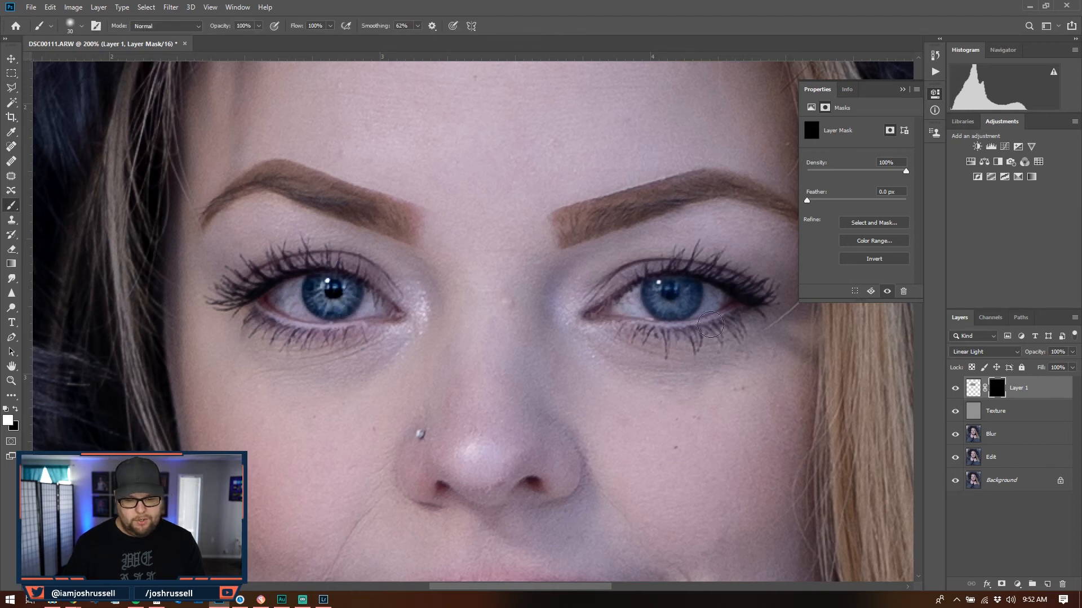
{"action": "mouse_move", "coordinate": [674, 310]}
{"action": "left_mouse_down"}
{"action": "mouse_move", "coordinate": [649, 296]}
{"action": "mouse_move", "coordinate": [665, 312]}
{"action": "mouse_move", "coordinate": [688, 300]}
{"action": "left_mouse_up"}
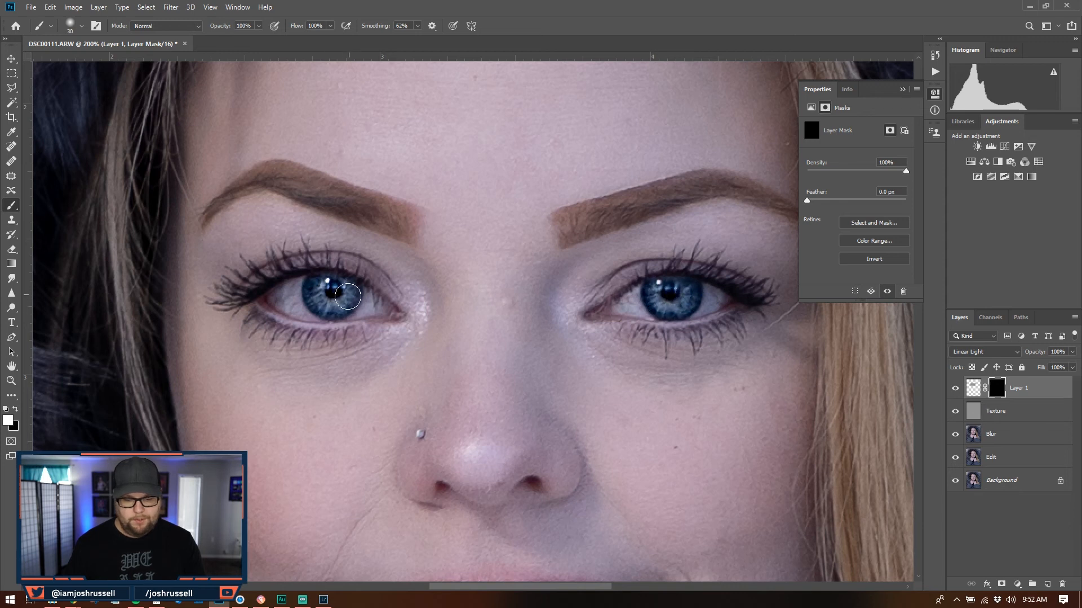
{"action": "key", "text": "ctrl+minus"}
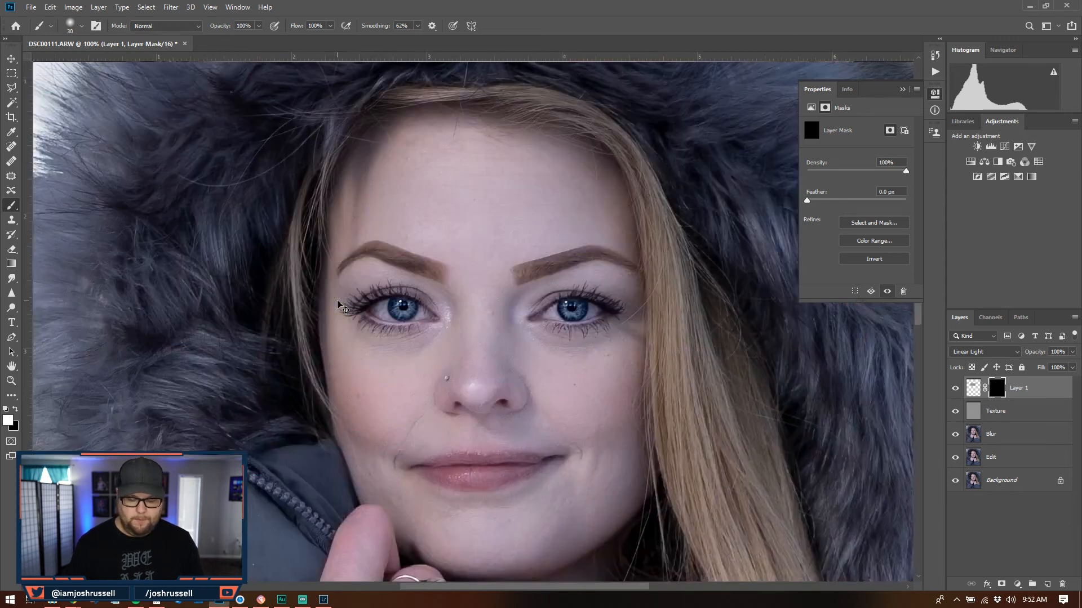